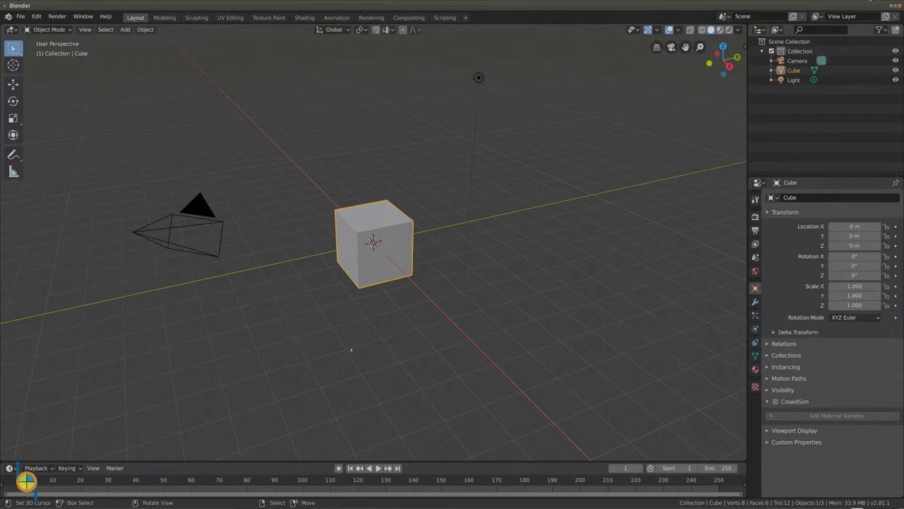
- Delete the default cube and add a mesh cylinder in its place
{"action": "key", "text": "x"}
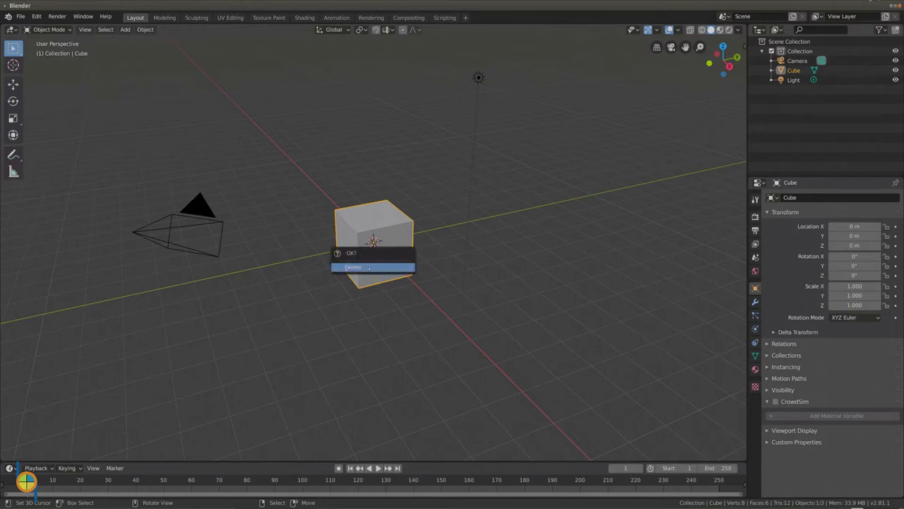
{"action": "left_click", "coordinate": [368, 267]}
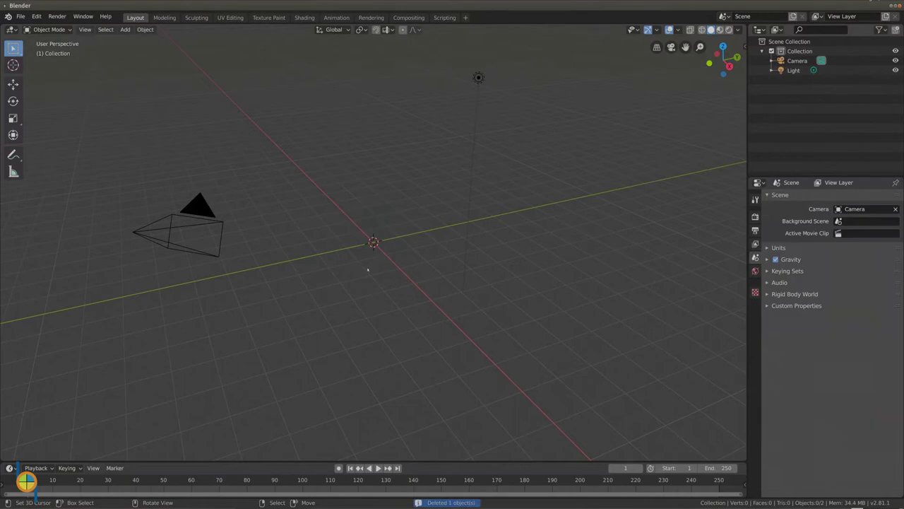
{"action": "left_click", "coordinate": [125, 29]}
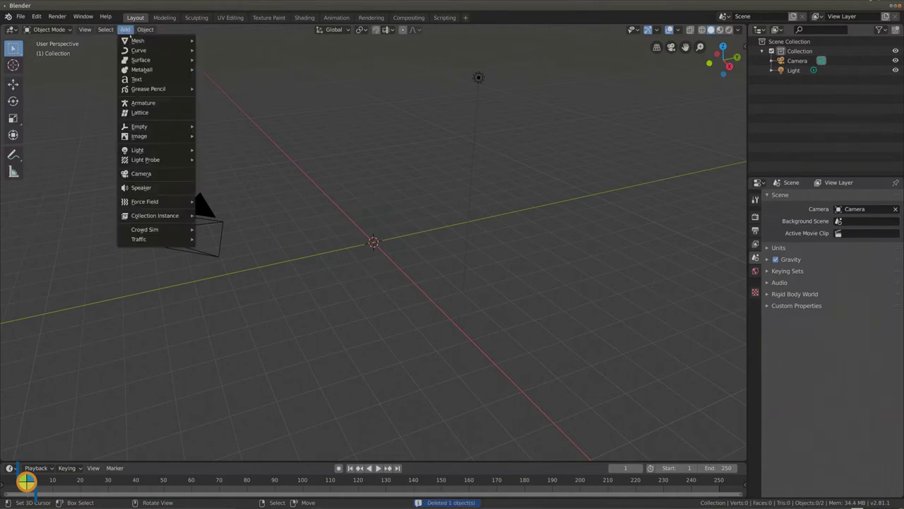
{"action": "mouse_move", "coordinate": [141, 40]}
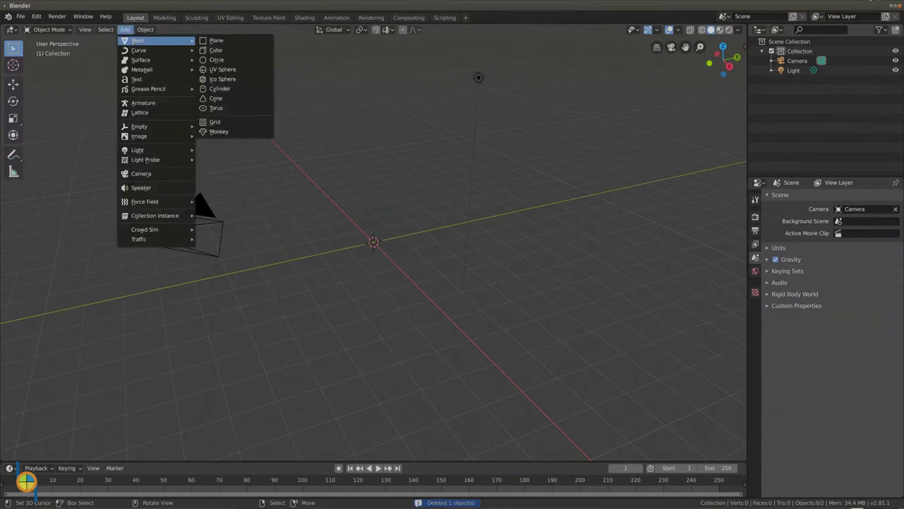
{"action": "left_click", "coordinate": [224, 89]}
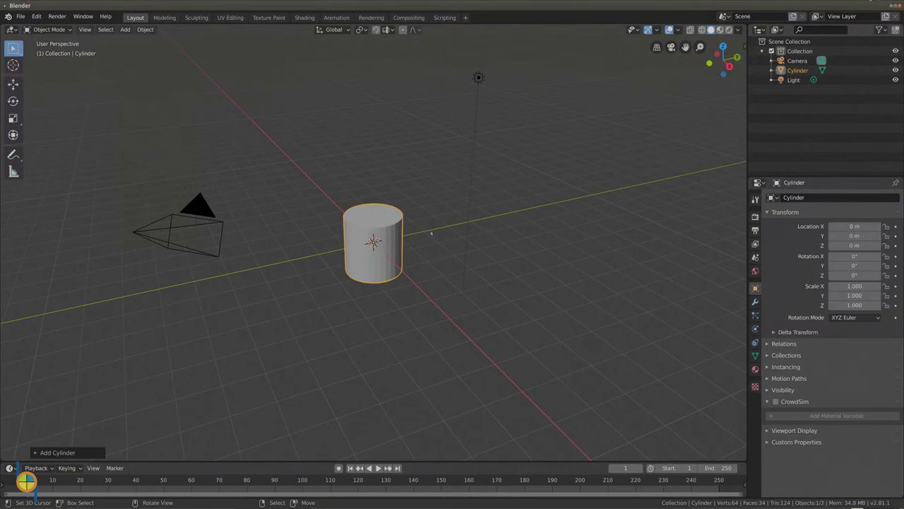
- Scale the cylinder to 0.188 across and stretch it to 1.848 in height
{"action": "key", "text": "s"}
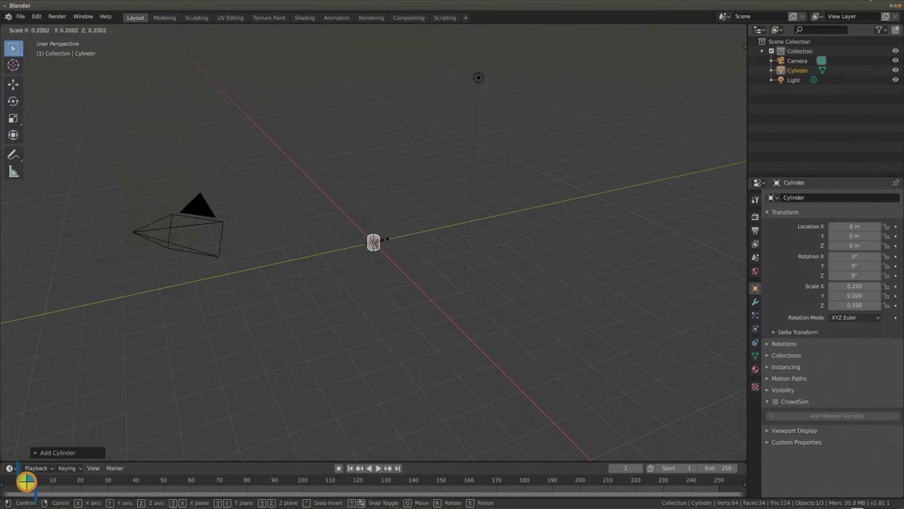
{"action": "left_click", "coordinate": [385, 240]}
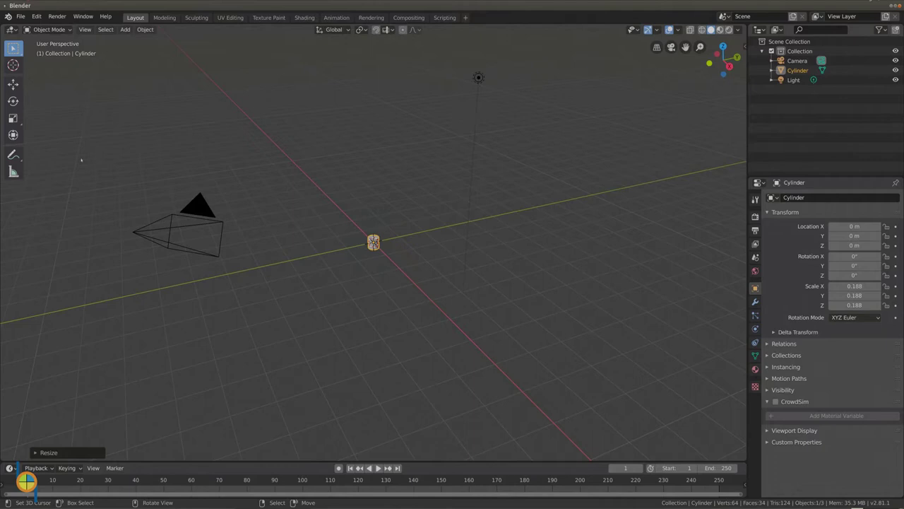
{"action": "left_click", "coordinate": [12, 118]}
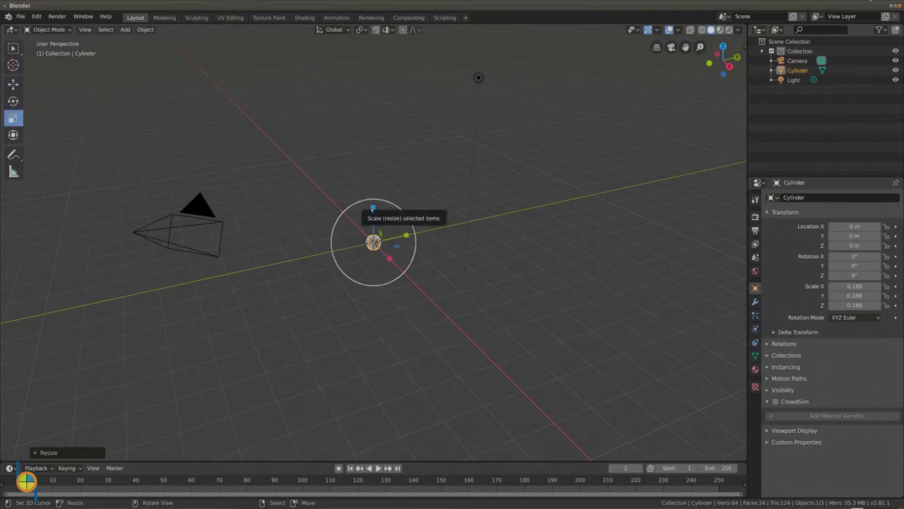
{"action": "left_click_drag", "start_coordinate": [372, 207], "coordinate": [298, 383]}
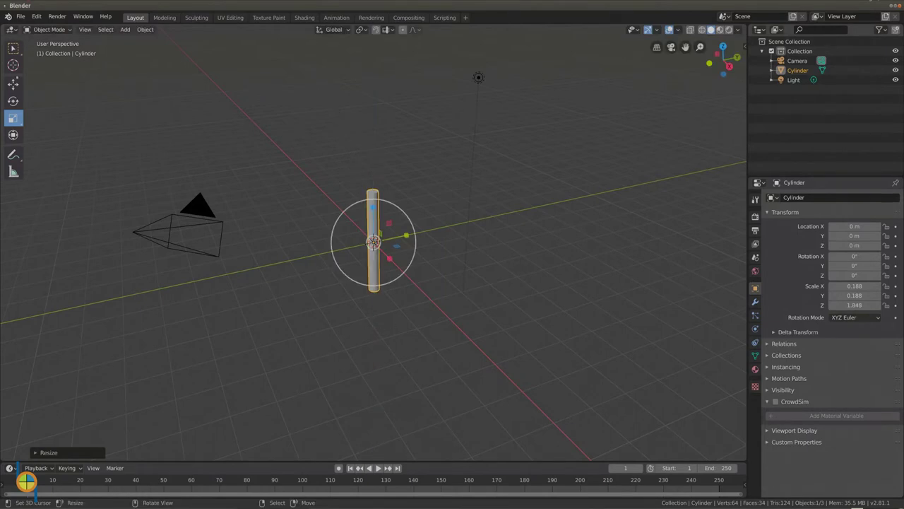
{"action": "left_click", "coordinate": [13, 48]}
{"action": "mouse_move", "coordinate": [353, 296]}
{"action": "middle_mouse_down"}
{"action": "mouse_move", "coordinate": [337, 283]}
{"action": "mouse_move", "coordinate": [346, 292]}
{"action": "middle_mouse_up"}
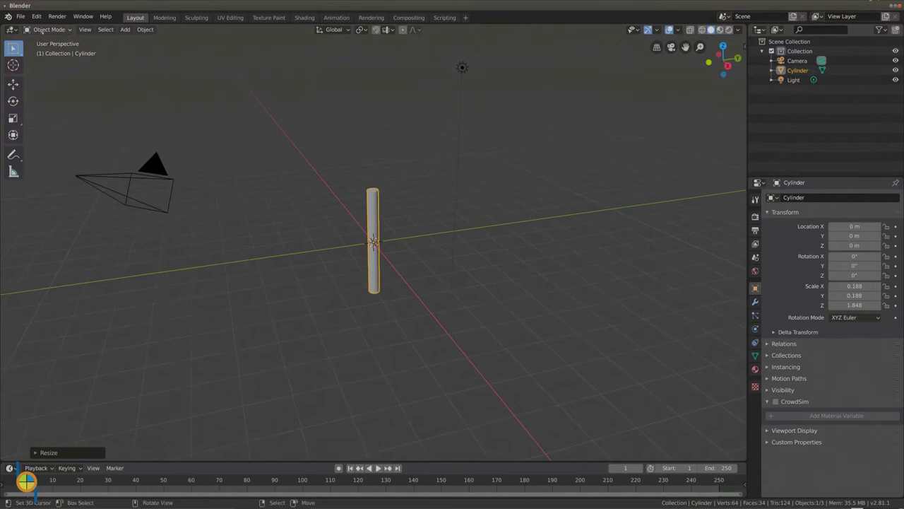
- In Edit Mode, cut seven horizontal edge loops spaced from the cylinder's top to its bottom
{"action": "left_click", "coordinate": [43, 31]}
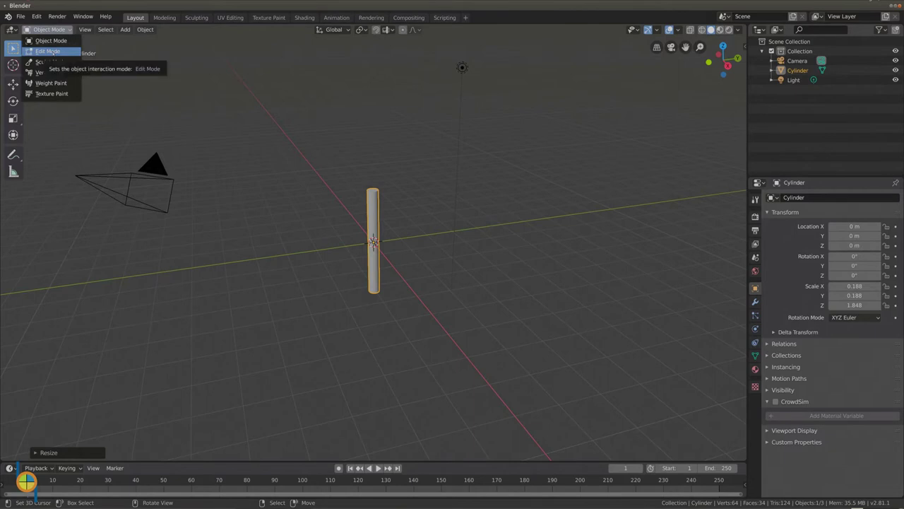
{"action": "left_click", "coordinate": [46, 51]}
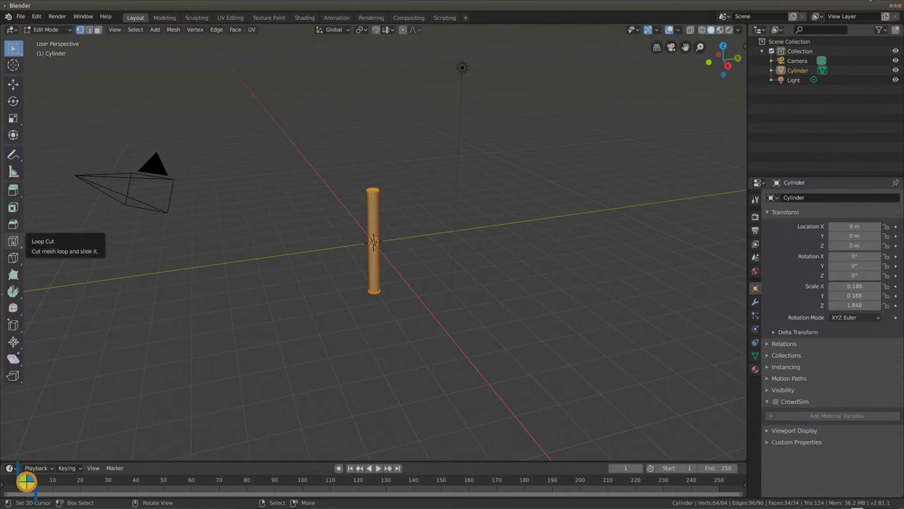
{"action": "left_click", "coordinate": [13, 241]}
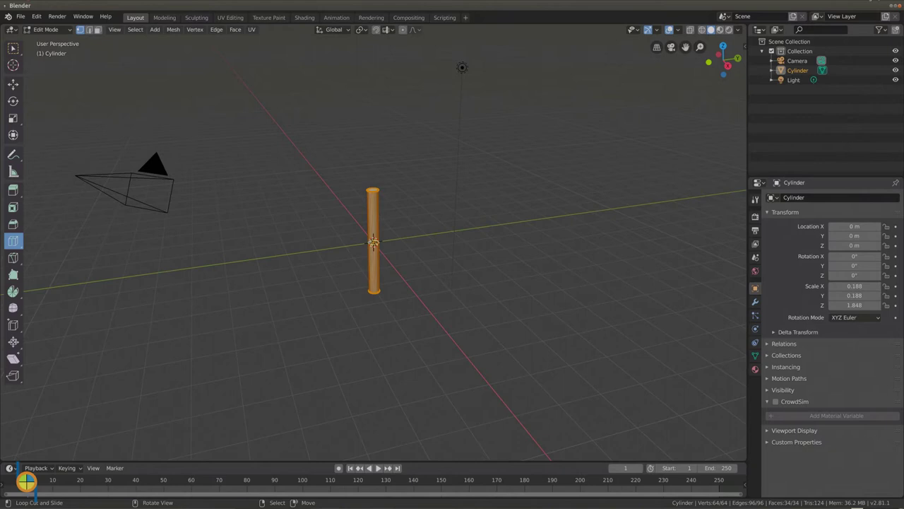
{"action": "scroll", "coordinate": [373, 242], "scroll_direction": "up", "scroll_amount": 5}
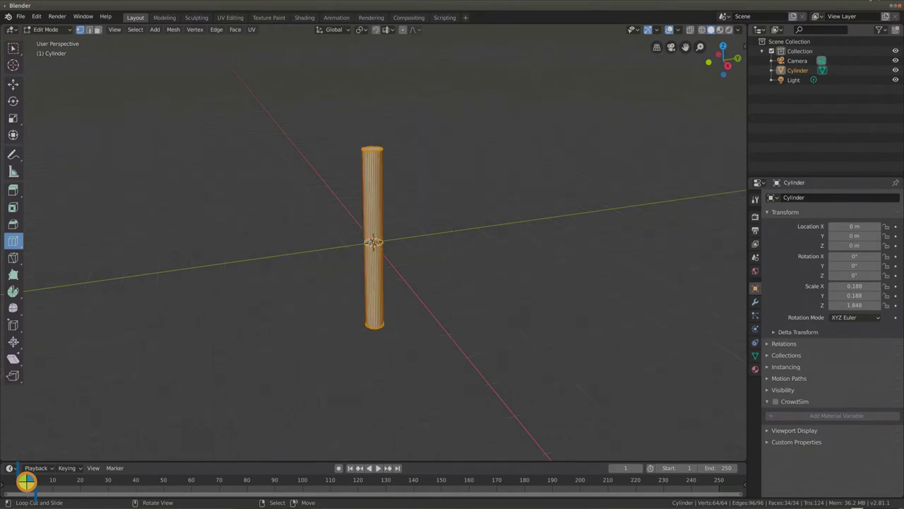
{"action": "left_click", "coordinate": [373, 243]}
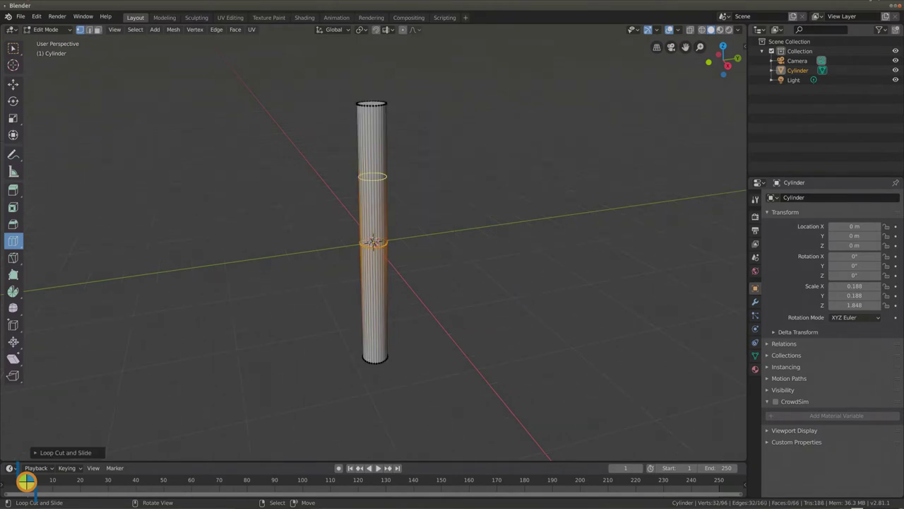
{"action": "left_click", "coordinate": [368, 207]}
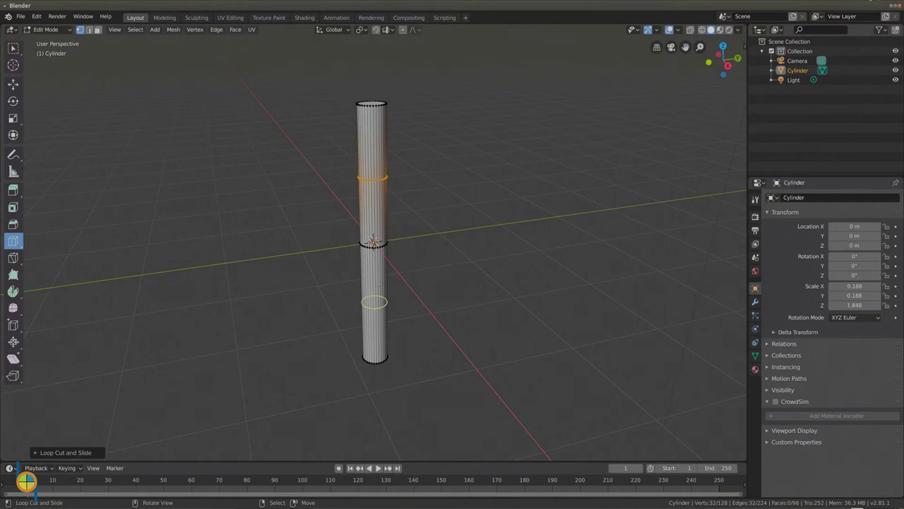
{"action": "left_click", "coordinate": [379, 286]}
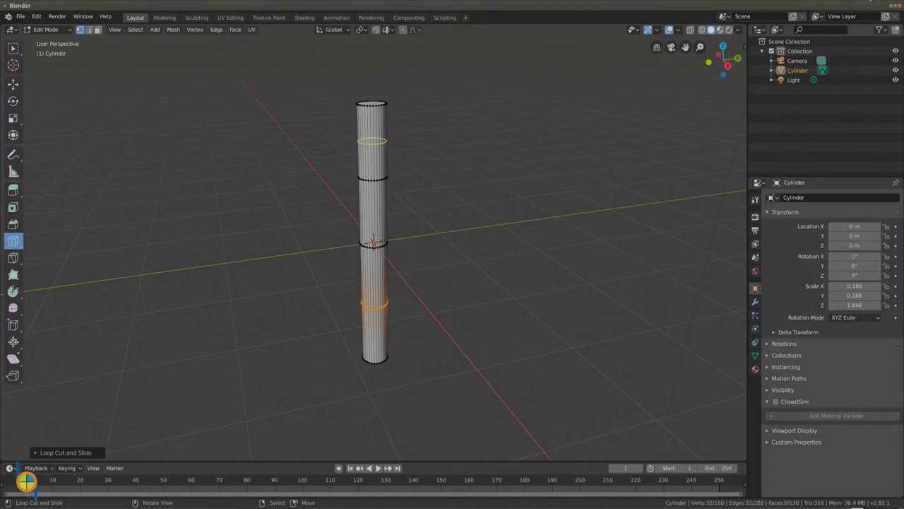
{"action": "left_click", "coordinate": [373, 140]}
{"action": "left_click", "coordinate": [373, 210]}
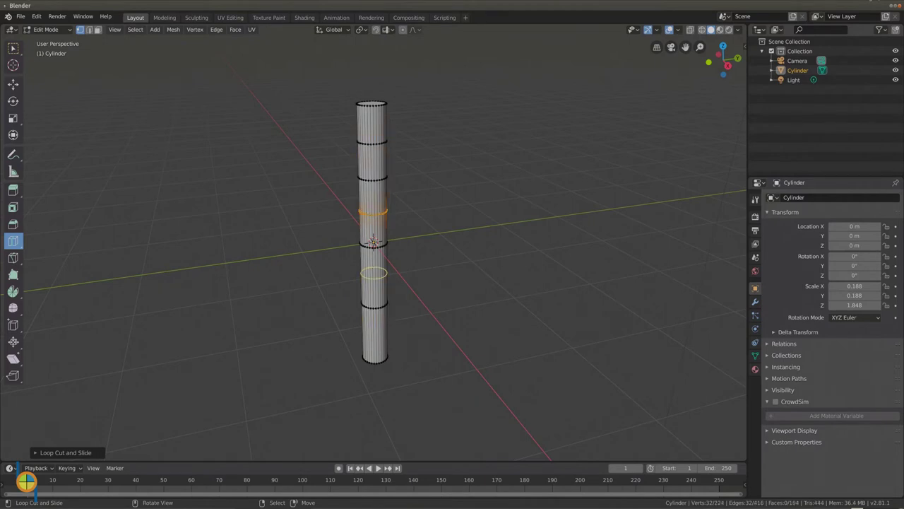
{"action": "left_click", "coordinate": [373, 273]}
{"action": "left_click", "coordinate": [374, 331]}
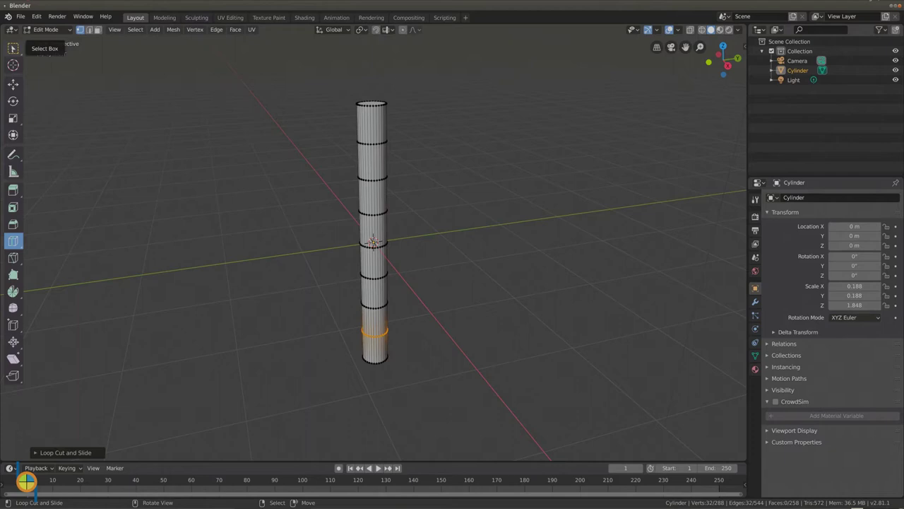
- Orbit down to the base and, in edge select mode, select the cylinder's bottom edge loop
{"action": "left_click", "coordinate": [13, 48]}
{"action": "scroll", "coordinate": [276, 262], "scroll_direction": "down", "scroll_amount": 2}
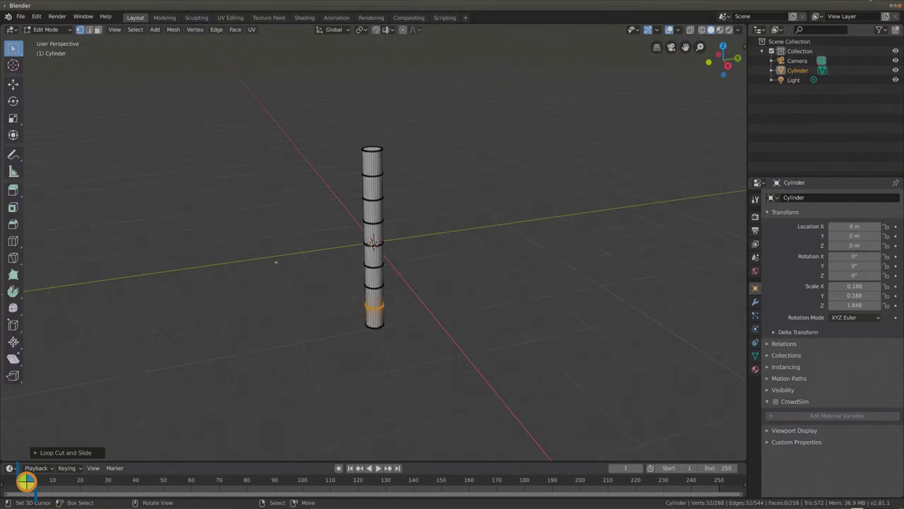
{"action": "middle_click_drag", "start_coordinate": [278, 256], "coordinate": [313, 313]}
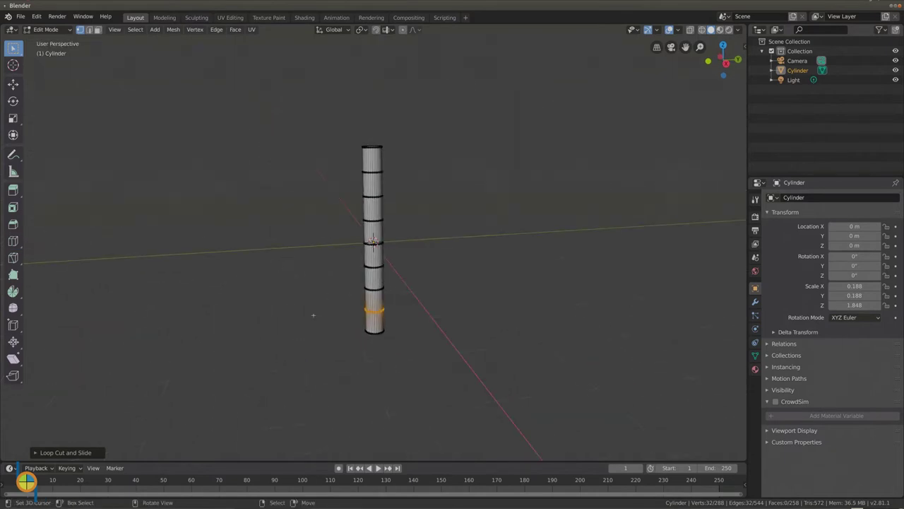
{"action": "scroll", "coordinate": [342, 333], "scroll_direction": "up", "scroll_amount": 2}
{"action": "middle_click_drag", "start_coordinate": [317, 373], "coordinate": [324, 221]}
{"action": "scroll", "coordinate": [324, 221], "scroll_direction": "up", "scroll_amount": 3}
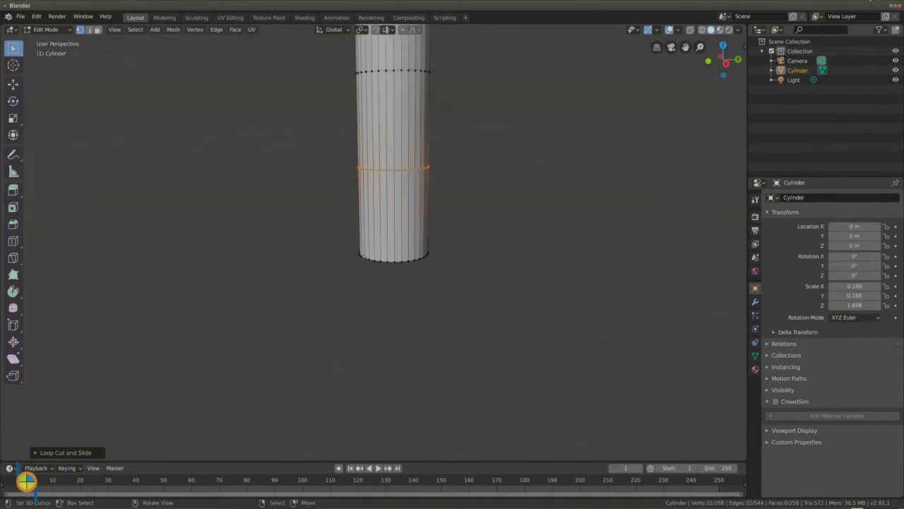
{"action": "key", "text": "2"}
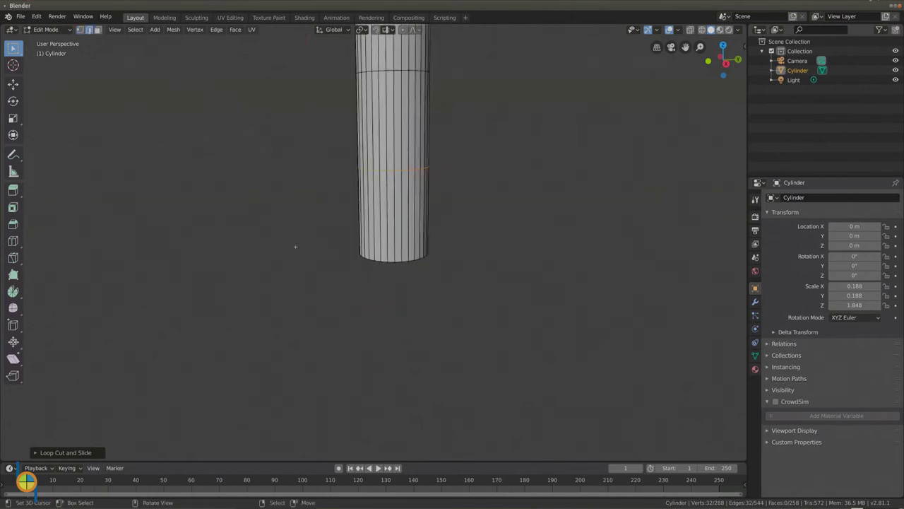
{"action": "left_click", "coordinate": [391, 262]}
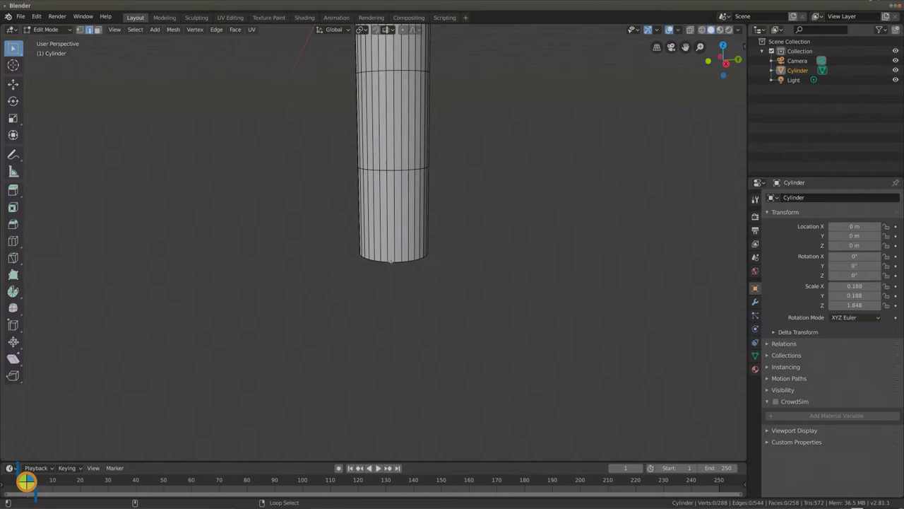
{"action": "left_click", "coordinate": [391, 262], "text": "alt"}
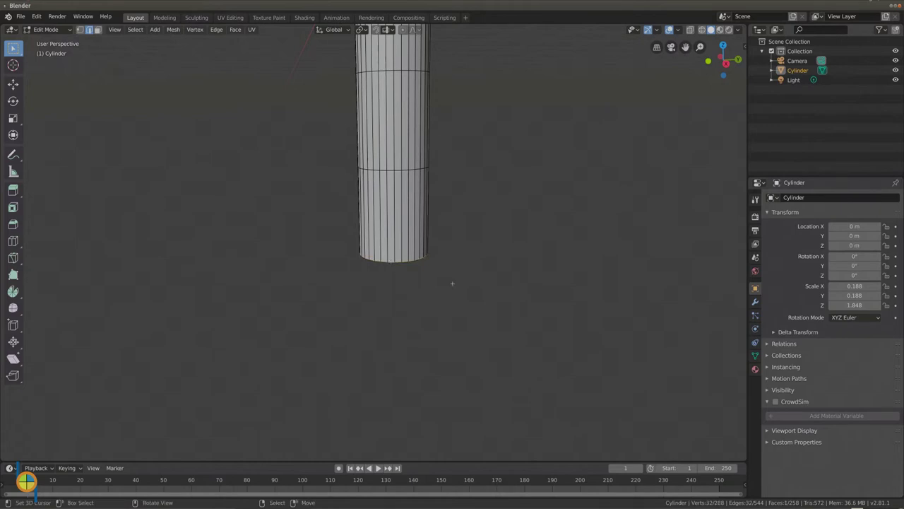
{"action": "scroll", "coordinate": [452, 283], "scroll_direction": "down", "scroll_amount": 3}
- Widen the bottom loop about 1.56 times and turn on proportional editing
{"action": "key", "text": "s"}
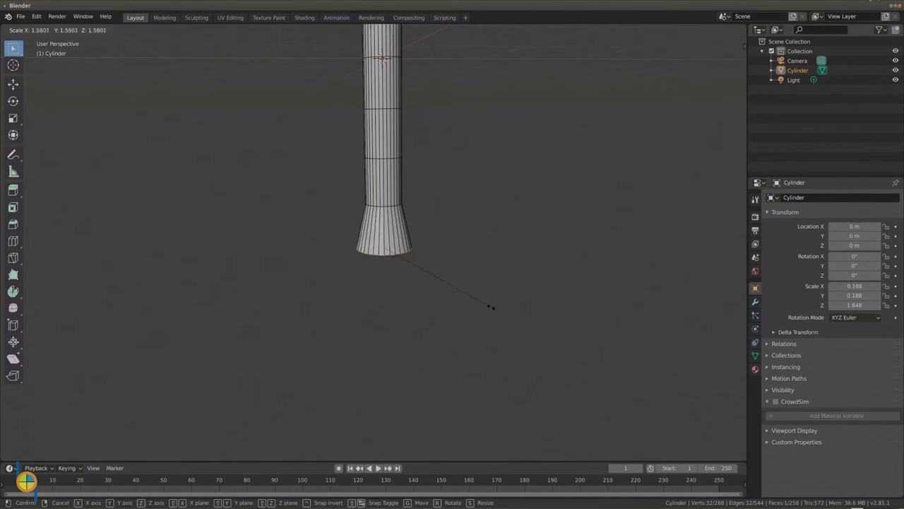
{"action": "left_click", "coordinate": [495, 310]}
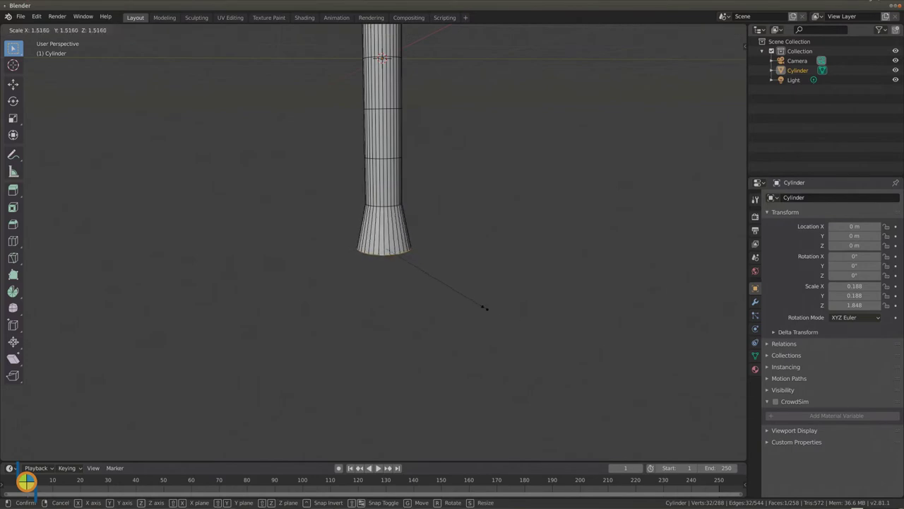
{"action": "key", "text": "o"}
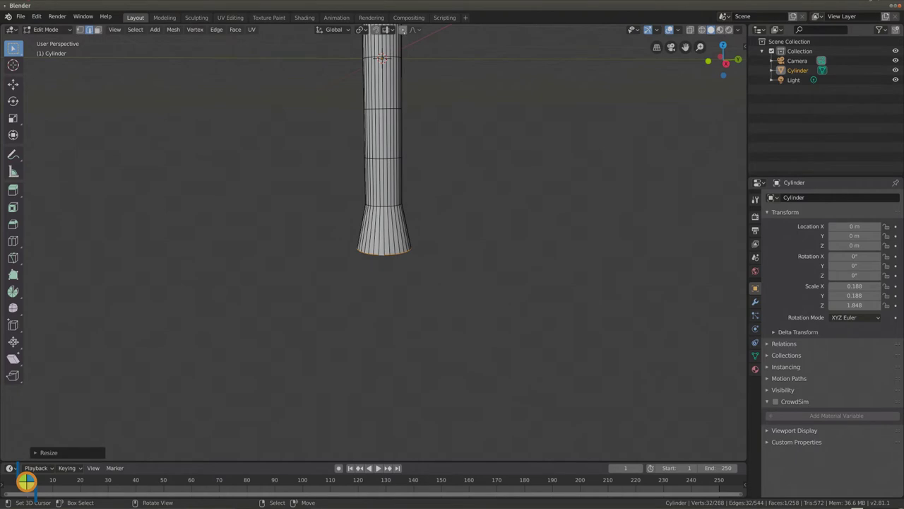
{"action": "key", "text": "o"}
- Scale the bottom ring up again with proportional falloff for a smooth trumpet-like flare
{"action": "scroll", "coordinate": [466, 201], "scroll_direction": "down", "scroll_amount": 3}
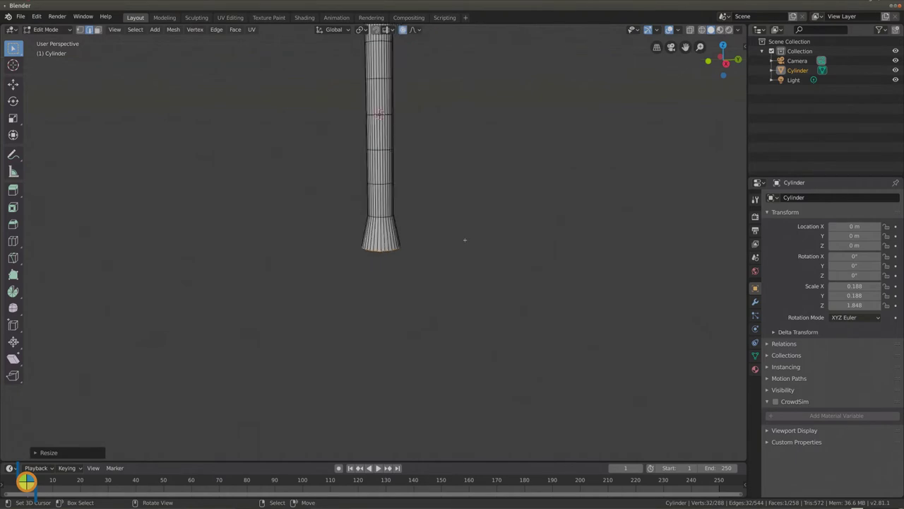
{"action": "middle_click_drag", "start_coordinate": [452, 223], "coordinate": [462, 296], "text": "shift"}
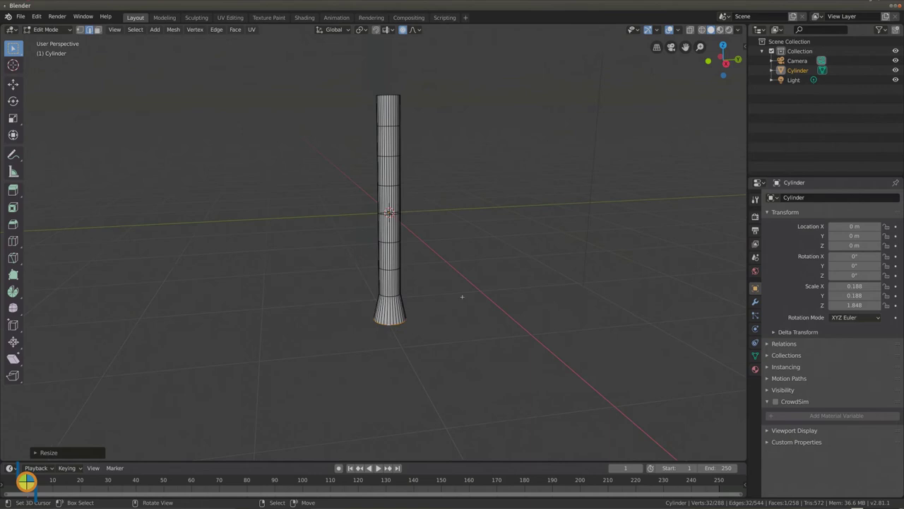
{"action": "key", "text": "s"}
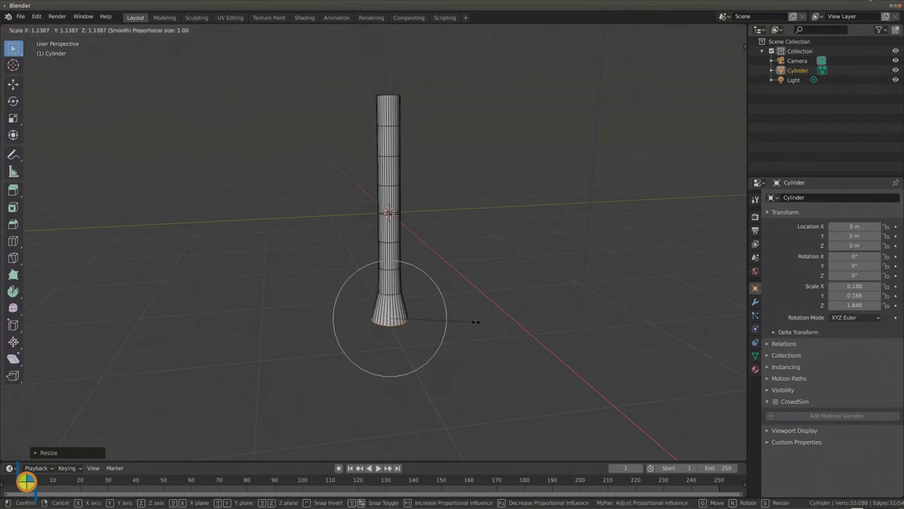
{"action": "scroll", "coordinate": [474, 320], "scroll_direction": "down", "scroll_amount": 4}
{"action": "scroll", "coordinate": [486, 334], "scroll_direction": "down", "scroll_amount": 2}
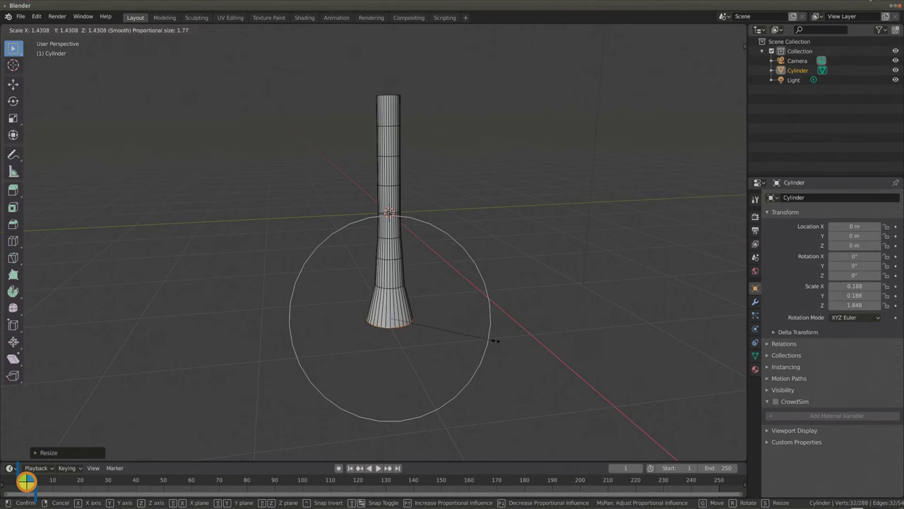
{"action": "left_click", "coordinate": [497, 343]}
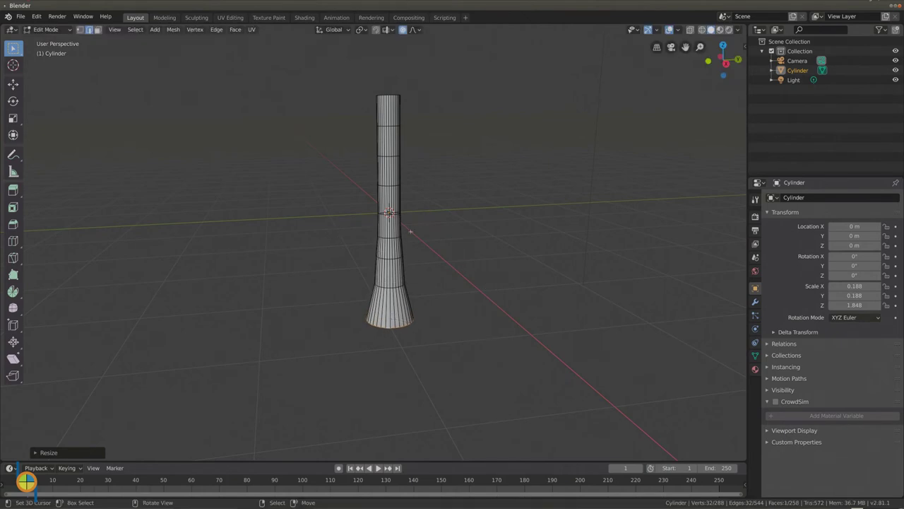
- Select the full edge ring around the middle of the trunk
{"action": "scroll", "coordinate": [410, 231], "scroll_direction": "up", "scroll_amount": 2}
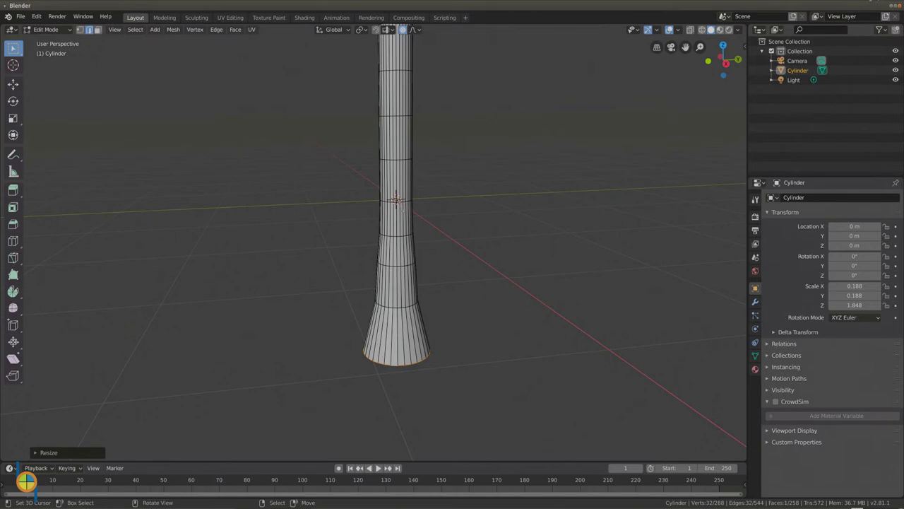
{"action": "middle_click_drag", "start_coordinate": [434, 209], "coordinate": [422, 207]}
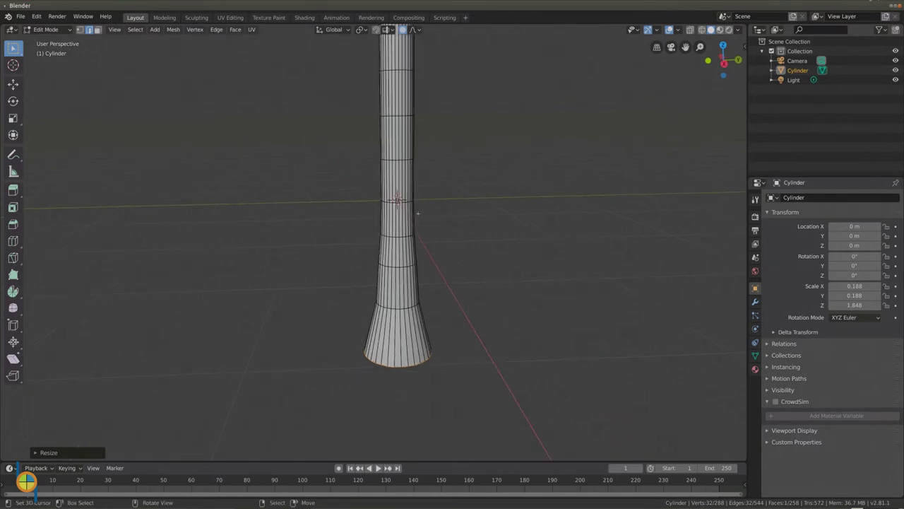
{"action": "left_click", "coordinate": [410, 203]}
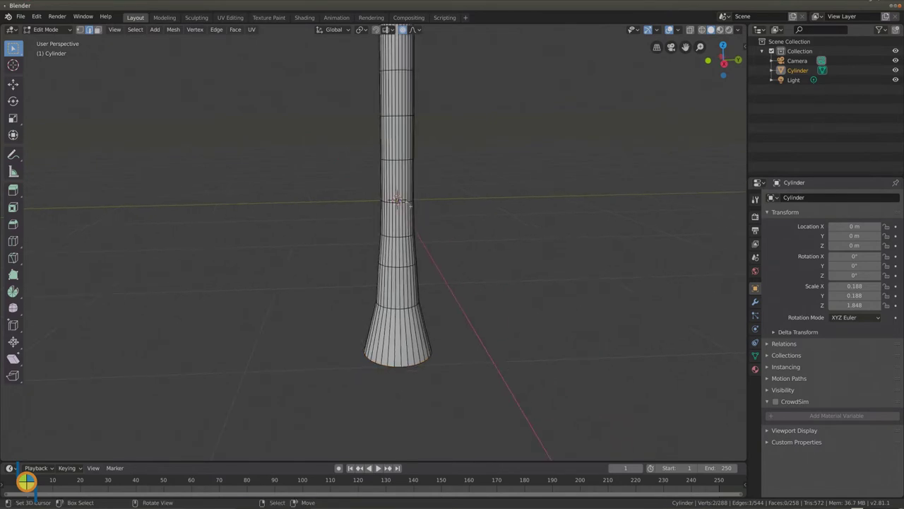
{"action": "scroll", "coordinate": [399, 201], "scroll_direction": "up", "scroll_amount": 2}
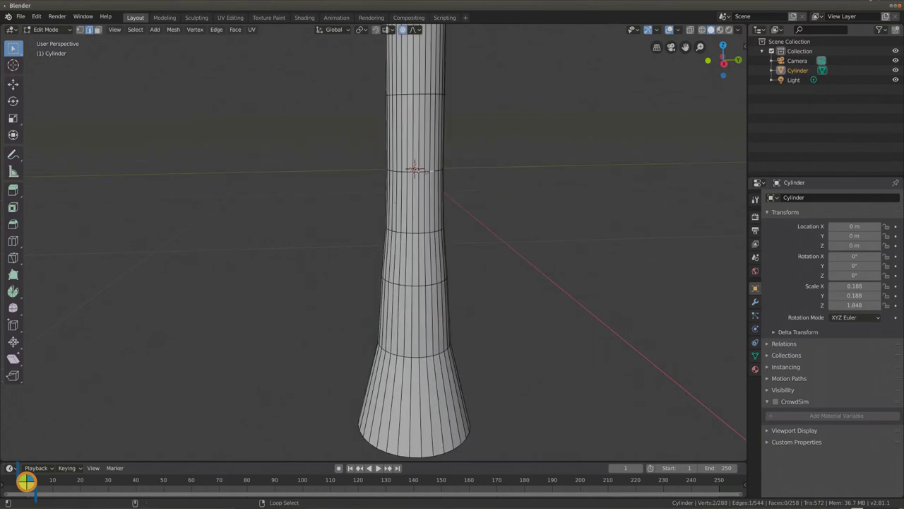
{"action": "left_click", "coordinate": [416, 168], "text": "alt"}
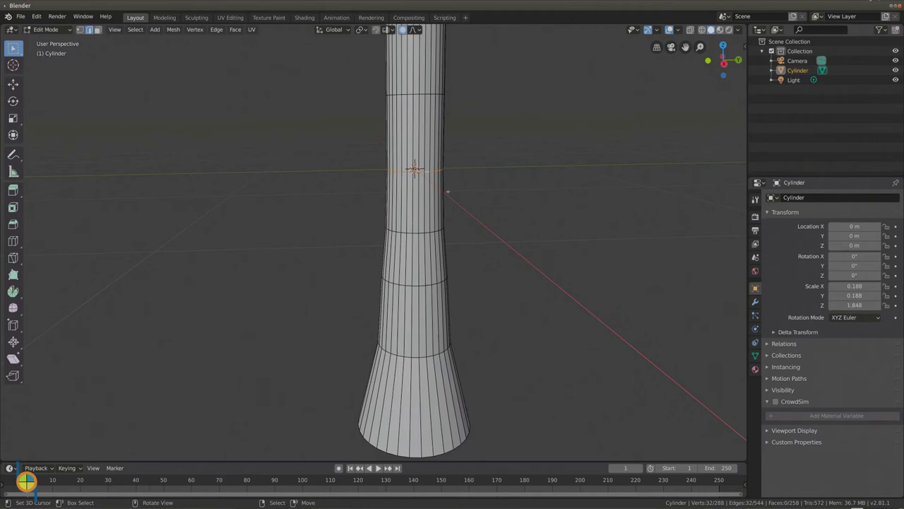
- Scale the mid-trunk ring up about 1.07 times with a small soft falloff
{"action": "key", "text": "s"}
{"action": "scroll", "coordinate": [447, 191], "scroll_direction": "down", "scroll_amount": 4}
{"action": "scroll", "coordinate": [446, 191], "scroll_direction": "up", "scroll_amount": 5}
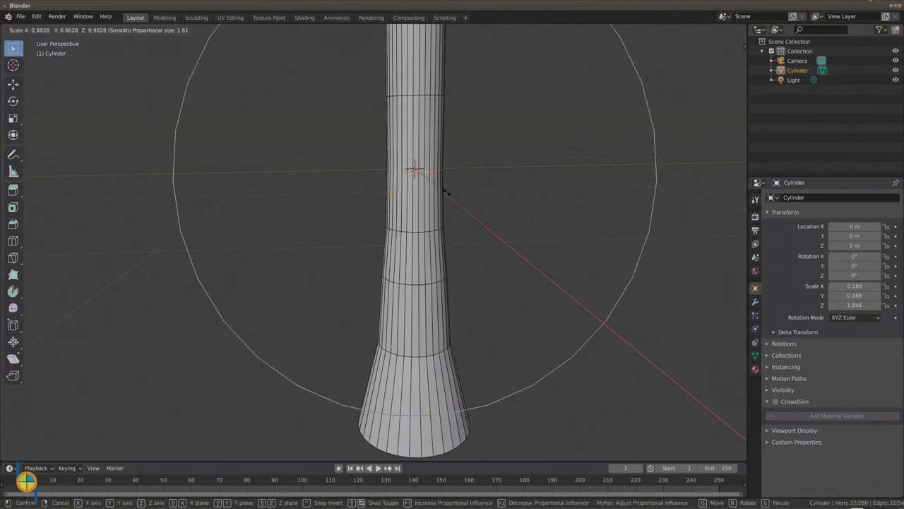
{"action": "scroll", "coordinate": [447, 192], "scroll_direction": "up", "scroll_amount": 9}
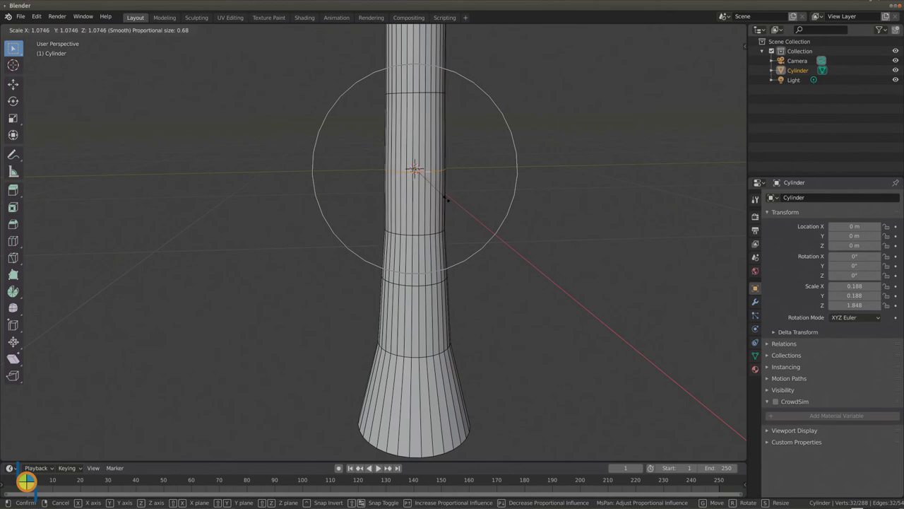
{"action": "left_click", "coordinate": [444, 196]}
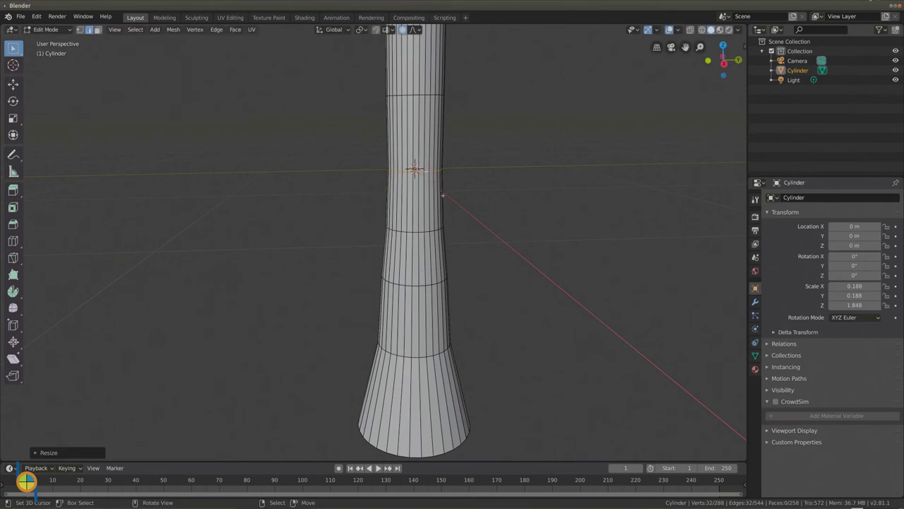
- Rotate the mid-trunk ring about −11.75° and shift it sideways with soft falloff
{"action": "key", "text": "r"}
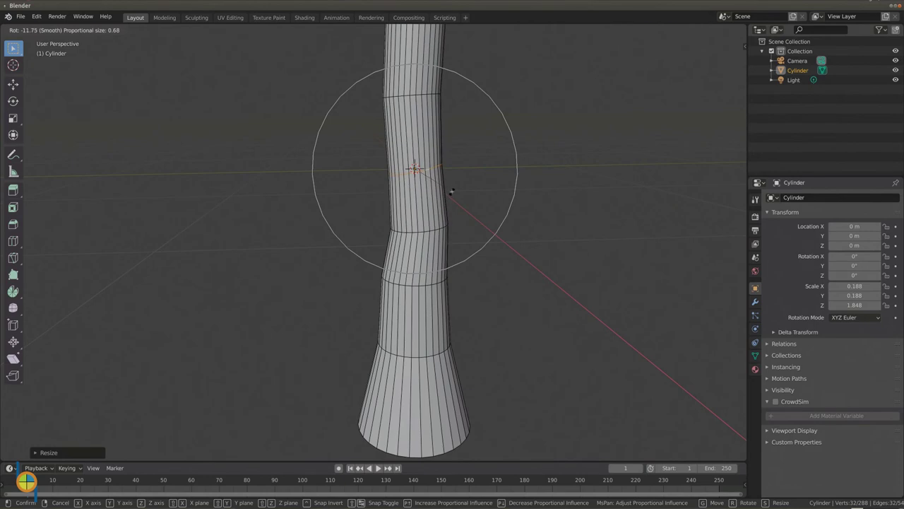
{"action": "left_click", "coordinate": [452, 192]}
{"action": "key", "text": "g"}
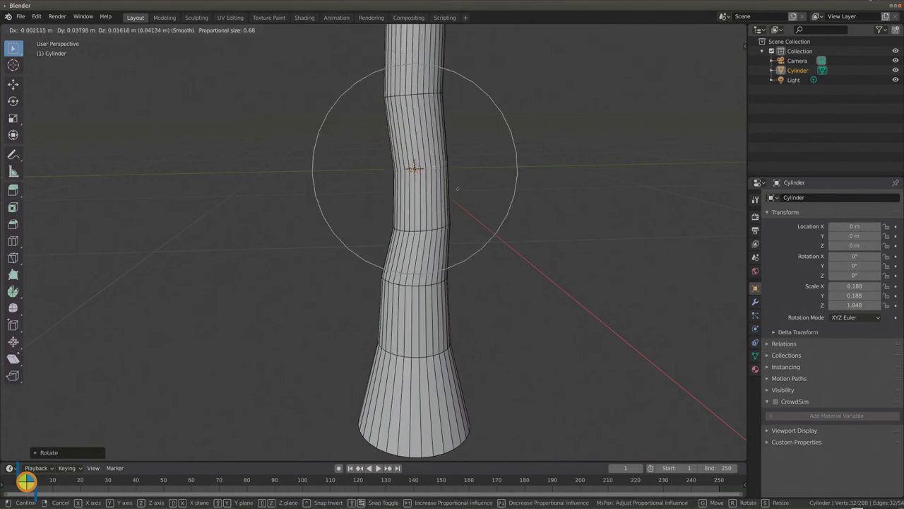
{"action": "scroll", "coordinate": [457, 189], "scroll_direction": "down", "scroll_amount": 3}
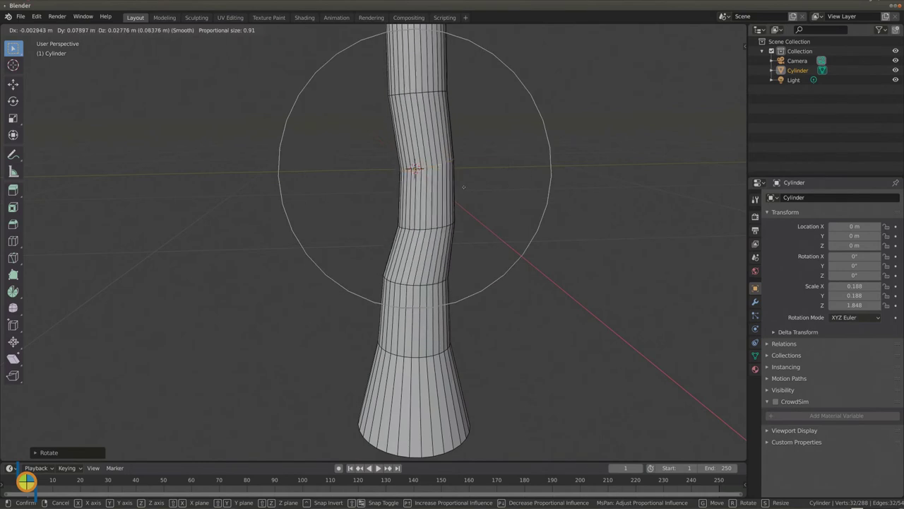
{"action": "left_click", "coordinate": [464, 186]}
{"action": "scroll", "coordinate": [457, 177], "scroll_direction": "down", "scroll_amount": 6}
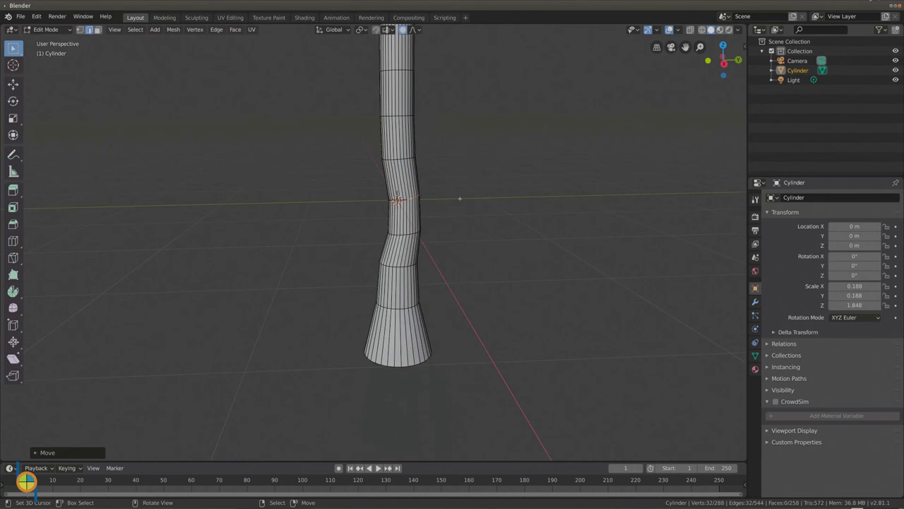
{"action": "middle_click_drag", "start_coordinate": [449, 166], "coordinate": [445, 212]}
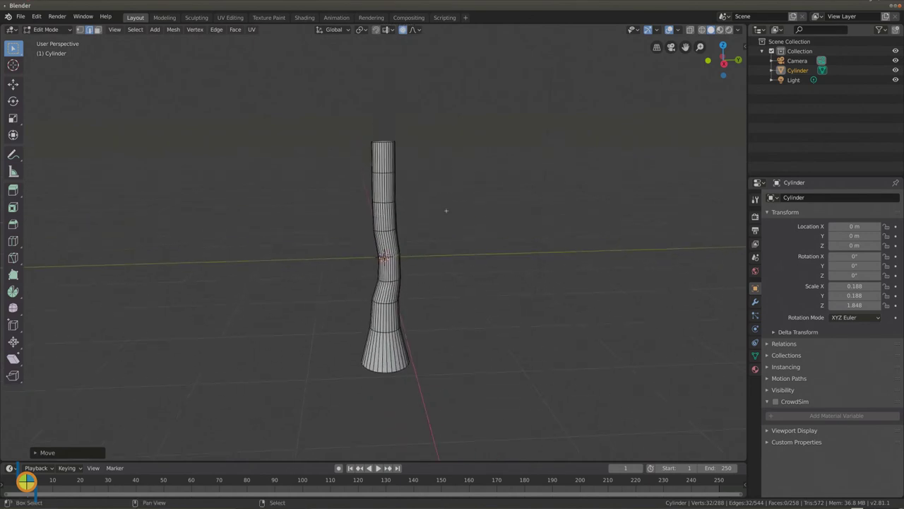
{"action": "scroll", "coordinate": [445, 210], "scroll_direction": "up", "scroll_amount": 2}
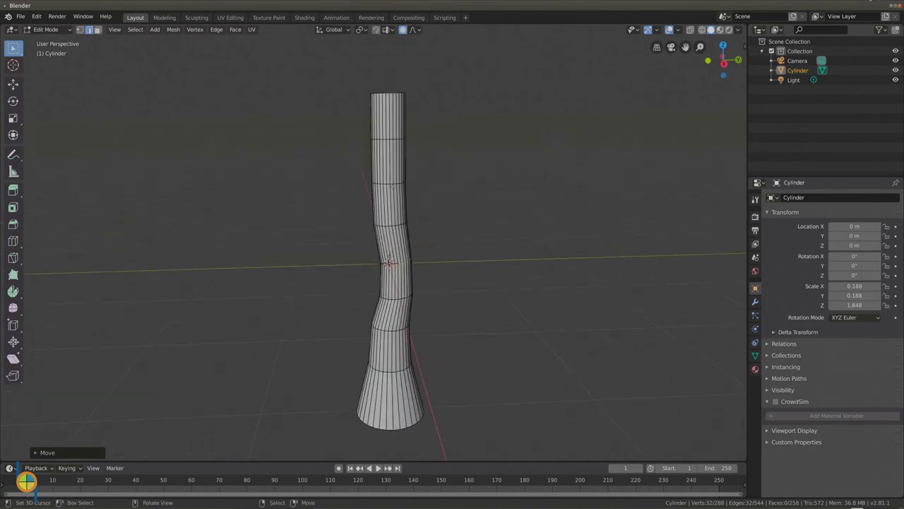
{"action": "left_click", "coordinate": [393, 185]}
{"action": "scroll", "coordinate": [393, 185], "scroll_direction": "up", "scroll_amount": 3}
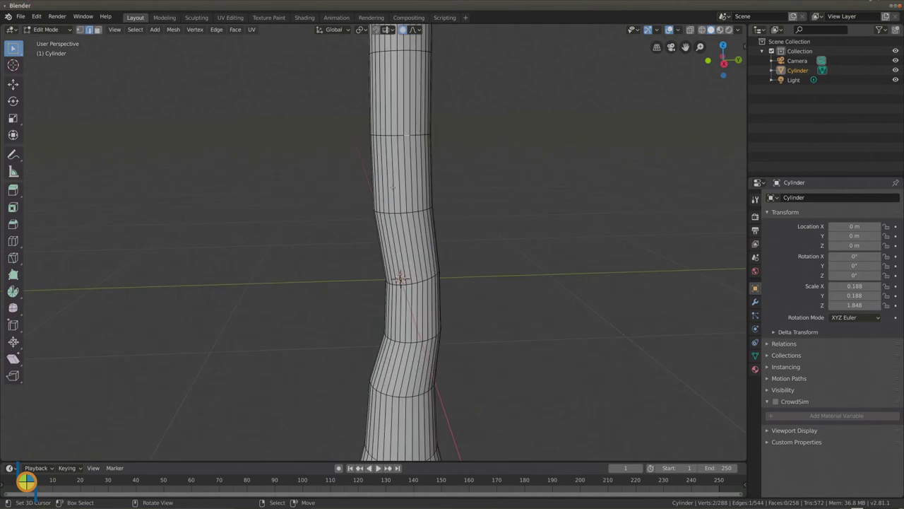
- Select an upper trunk ring and move it up-left with soft falloff for a second bend
{"action": "left_click", "coordinate": [400, 134], "text": "alt"}
{"action": "key", "text": "g"}
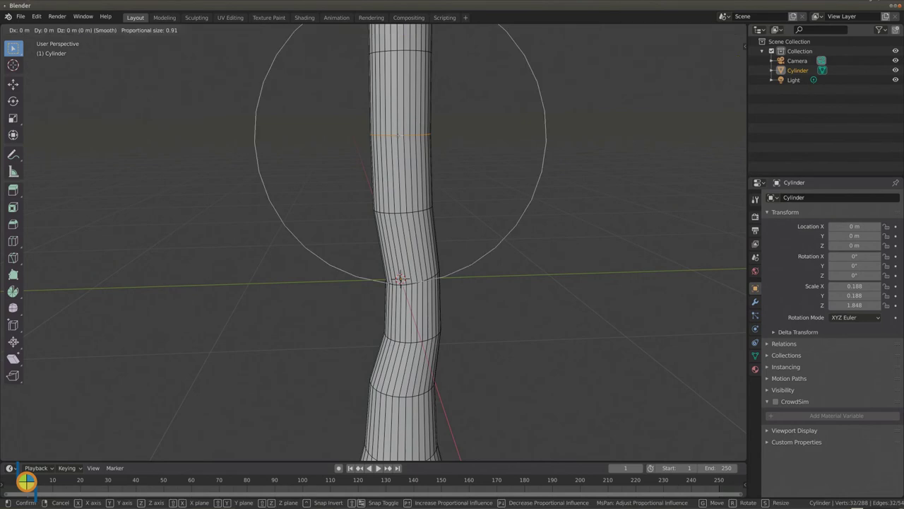
{"action": "scroll", "coordinate": [399, 279], "scroll_direction": "down", "scroll_amount": 2}
{"action": "scroll", "coordinate": [398, 134], "scroll_direction": "up", "scroll_amount": 3}
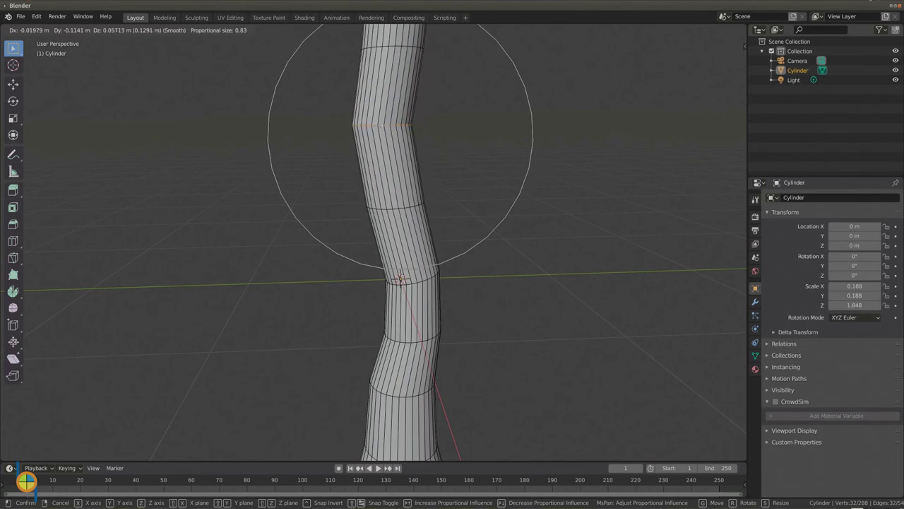
{"action": "left_click", "coordinate": [444, 164]}
- Orbit to look down on the trunk's top and select an edge at its rim
{"action": "scroll", "coordinate": [444, 164], "scroll_direction": "down", "scroll_amount": 2}
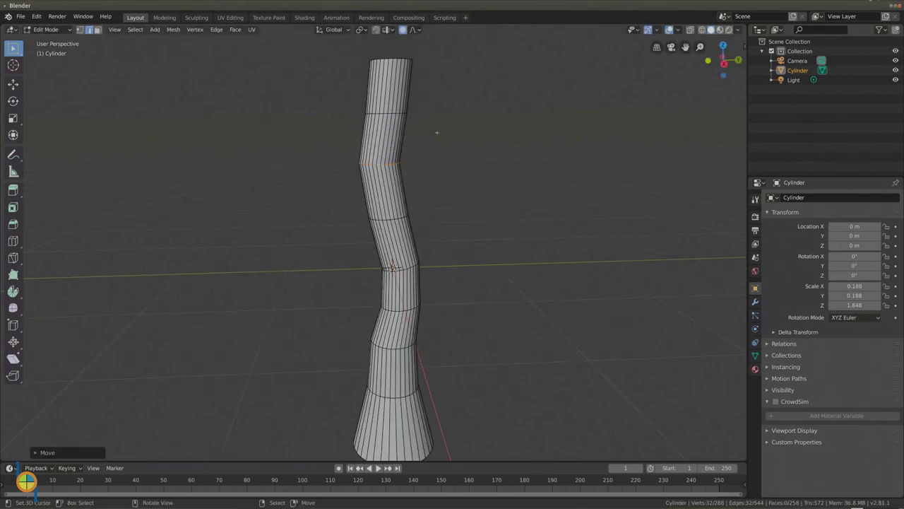
{"action": "middle_click_drag", "start_coordinate": [437, 133], "coordinate": [431, 169]}
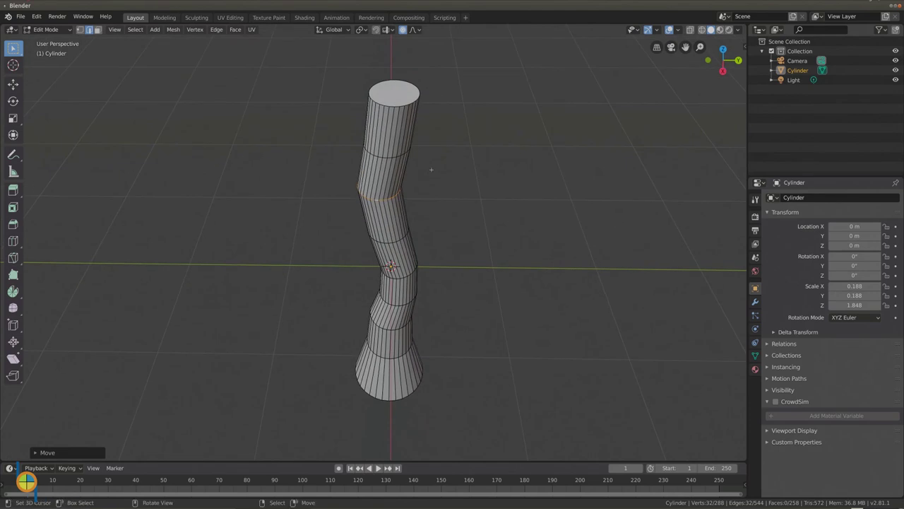
{"action": "left_click", "coordinate": [394, 105]}
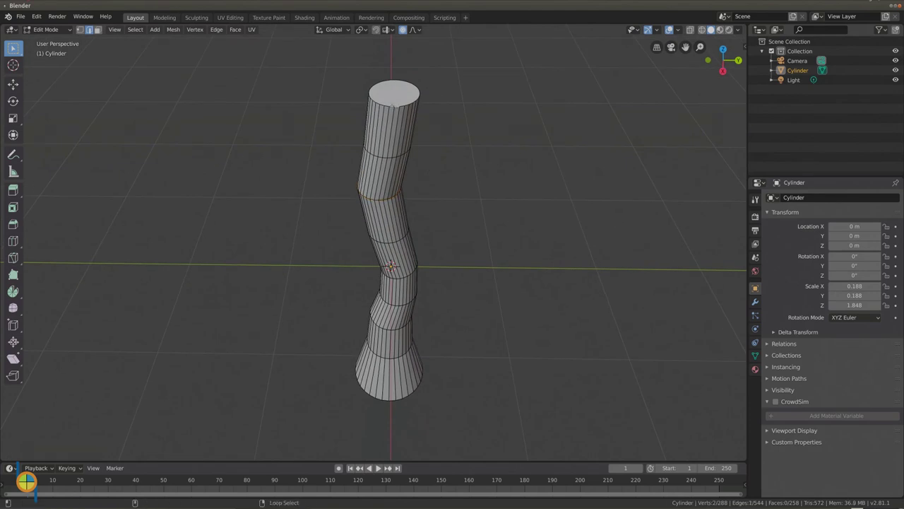
- Select the top rim loop and scale it to about 0.45 with soft falloff
{"action": "left_click", "coordinate": [395, 105], "text": "alt"}
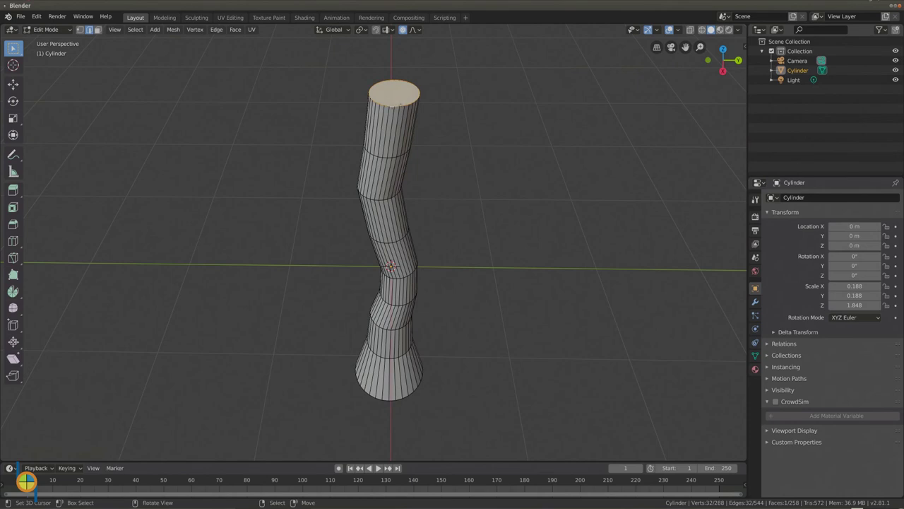
{"action": "key", "text": "s"}
{"action": "scroll", "coordinate": [397, 105], "scroll_direction": "up", "scroll_amount": 14}
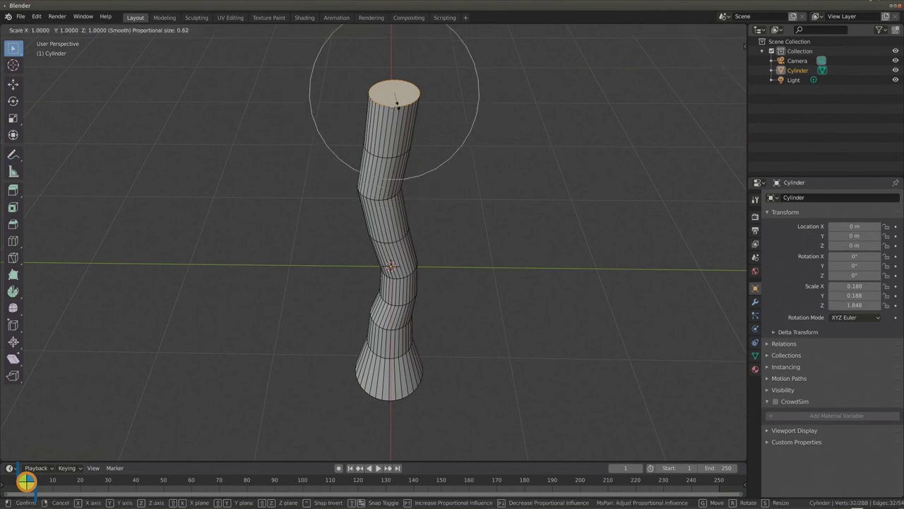
{"action": "mouse_move", "coordinate": [394, 101]}
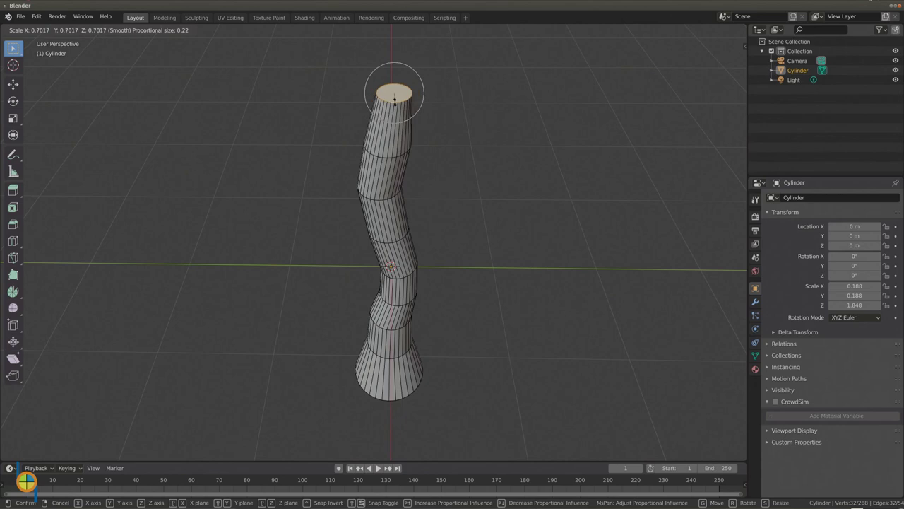
{"action": "scroll", "coordinate": [394, 100], "scroll_direction": "up", "scroll_amount": 4}
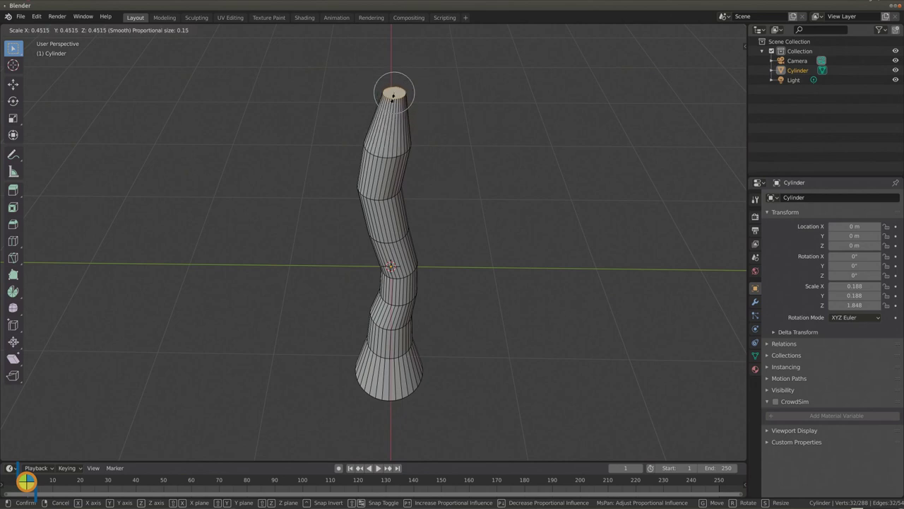
{"action": "left_click", "coordinate": [393, 97]}
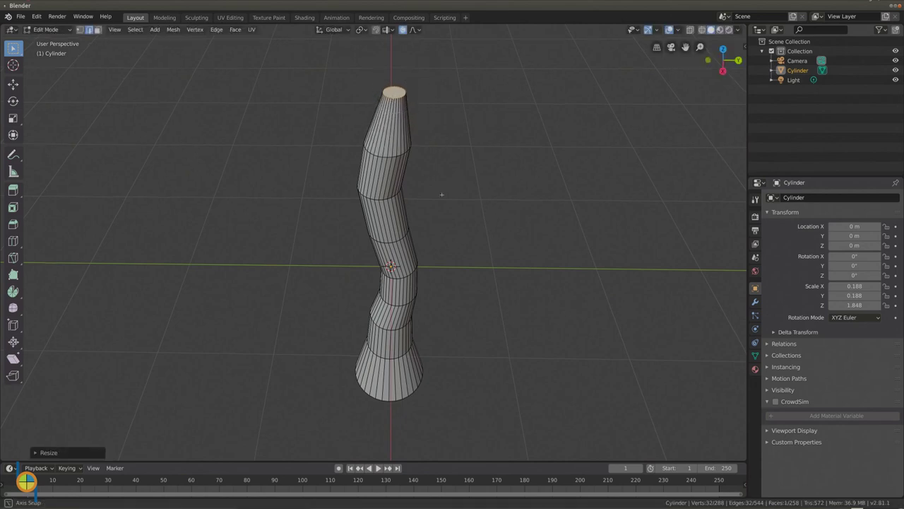
{"action": "scroll", "coordinate": [442, 195], "scroll_direction": "up", "scroll_amount": 3}
{"action": "middle_click_drag", "start_coordinate": [434, 153], "coordinate": [443, 171]}
{"action": "scroll", "coordinate": [445, 170], "scroll_direction": "down", "scroll_amount": 1}
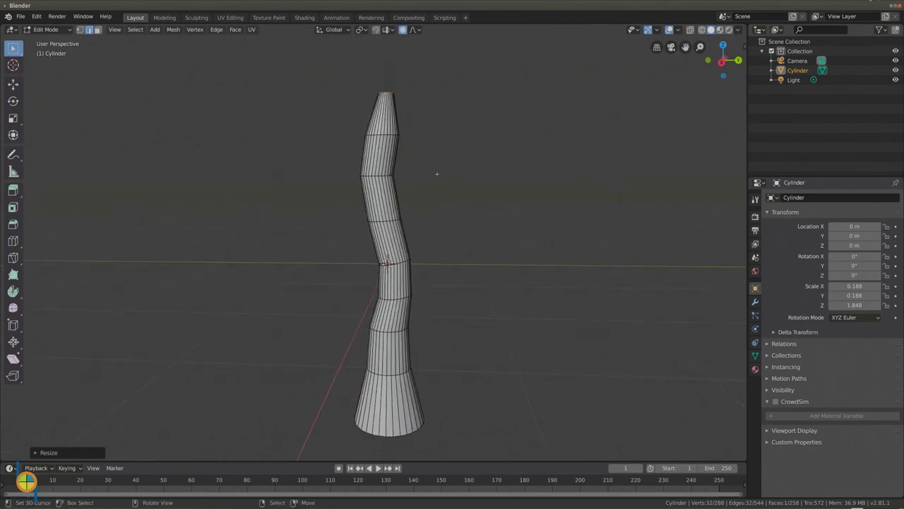